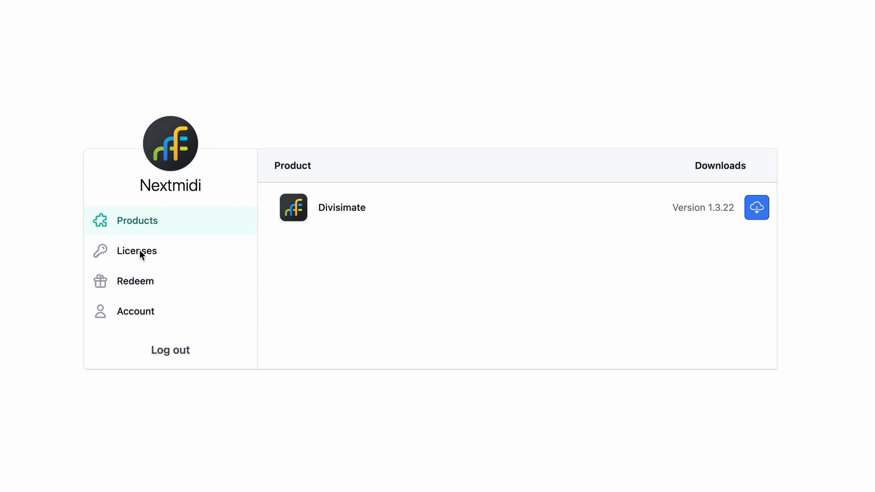
# Open the licenses overview of the Nextmidi account.
pyautogui.click(140, 255)
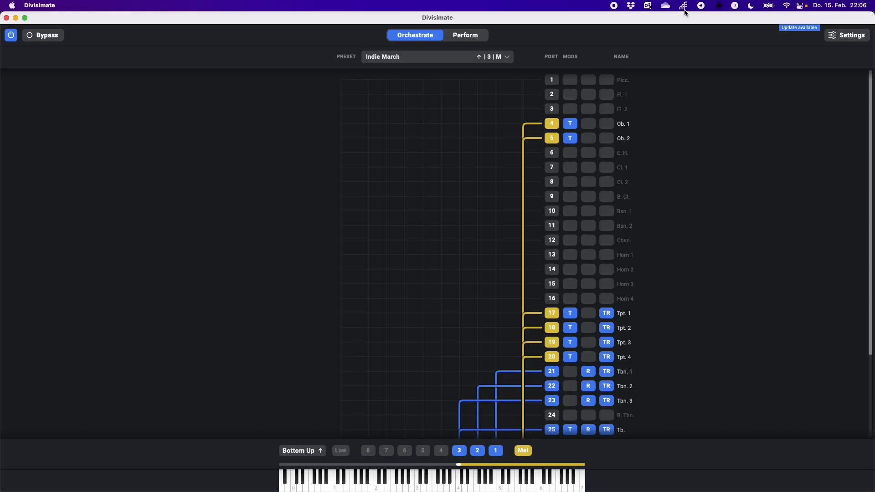
# Check the Divisimate port configuration for the 1x32 Ports setup.
pyautogui.click(684, 8)
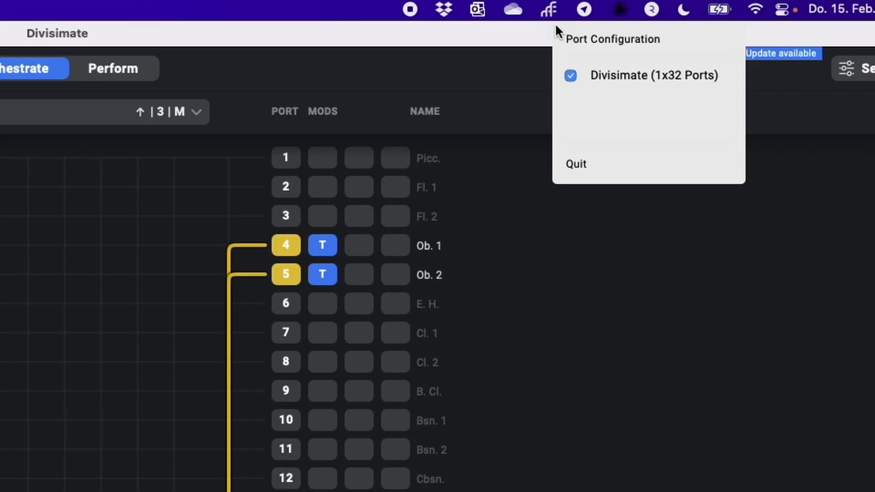
pyautogui.click(684, 7)
pyautogui.click(546, 10)
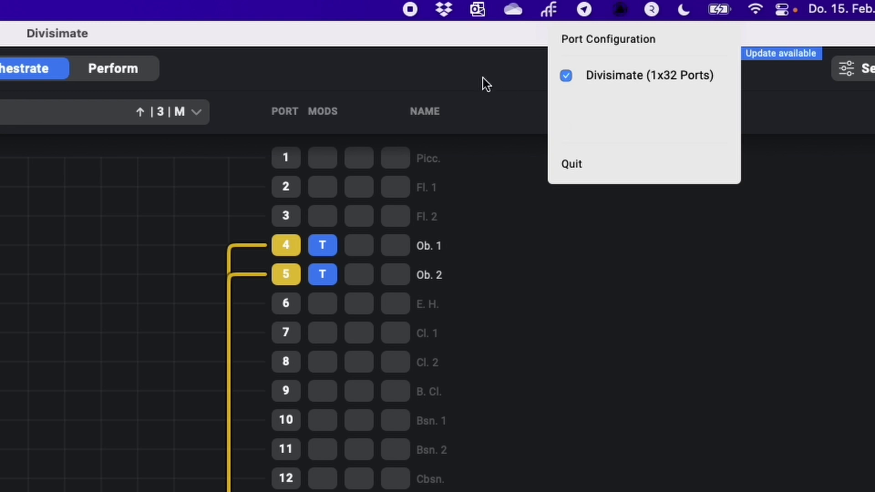
pyautogui.click(137, 186)
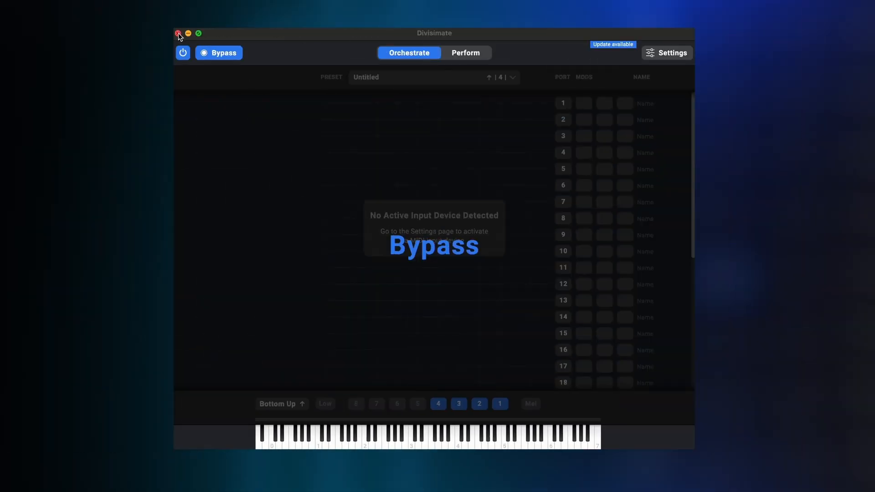
# Close Divisimate, relaunch it by searching for "divi", and agree to copy and convert all existing performances and presets.
pyautogui.click(179, 33)
pyautogui.click(471, 268)
pyautogui.hotkey('alt', 'space')
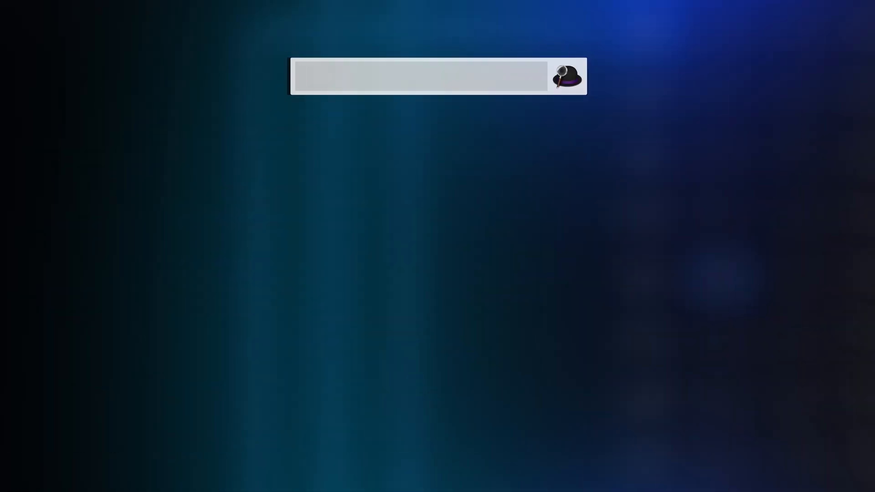
pyautogui.write('divi')
pyautogui.press('Return')
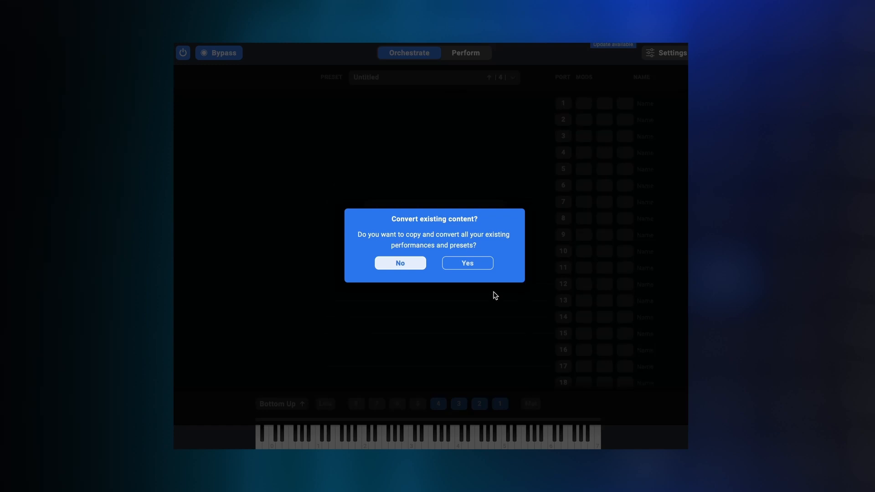
pyautogui.click(467, 264)
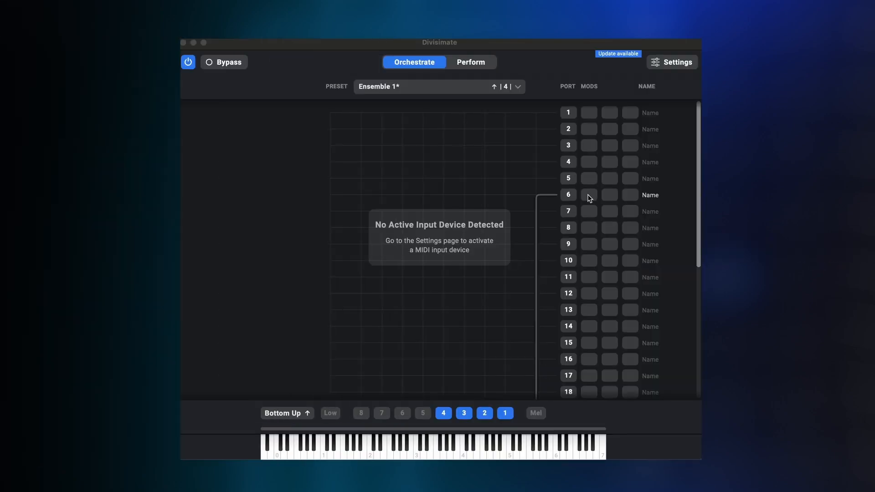
# Add a Trigger modifier to the first mod slot of port 6.
pyautogui.click(587, 196)
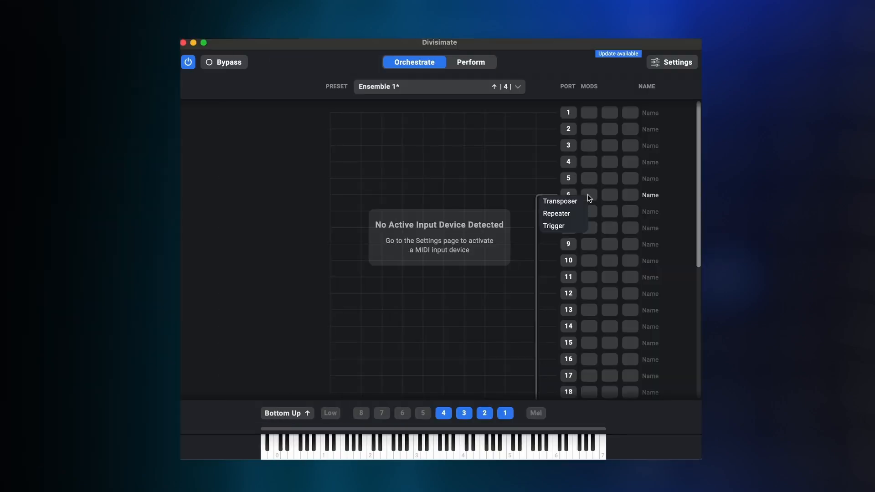
pyautogui.click(570, 226)
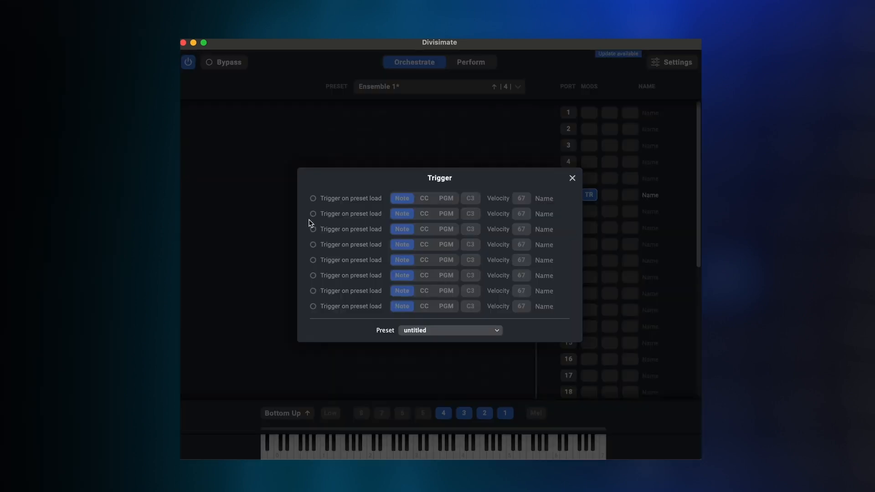
# Activate the first six Trigger on preset load rows individually, one after another.
pyautogui.click(314, 199)
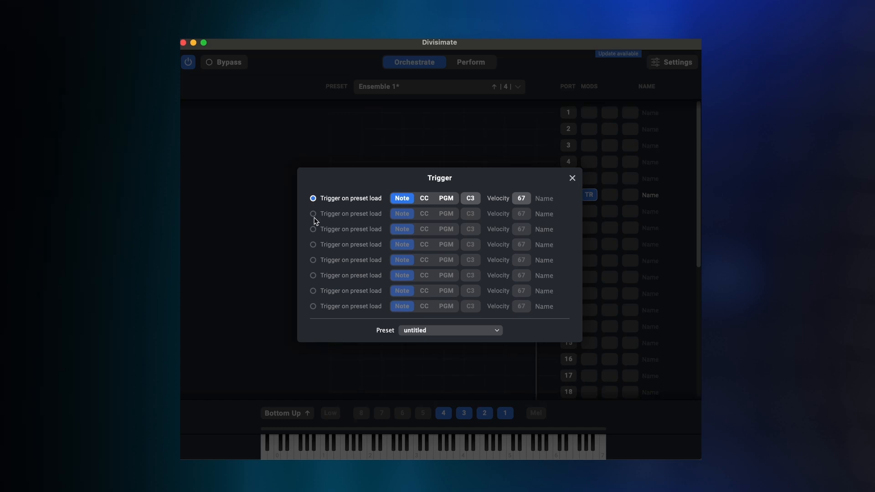
pyautogui.click(313, 218)
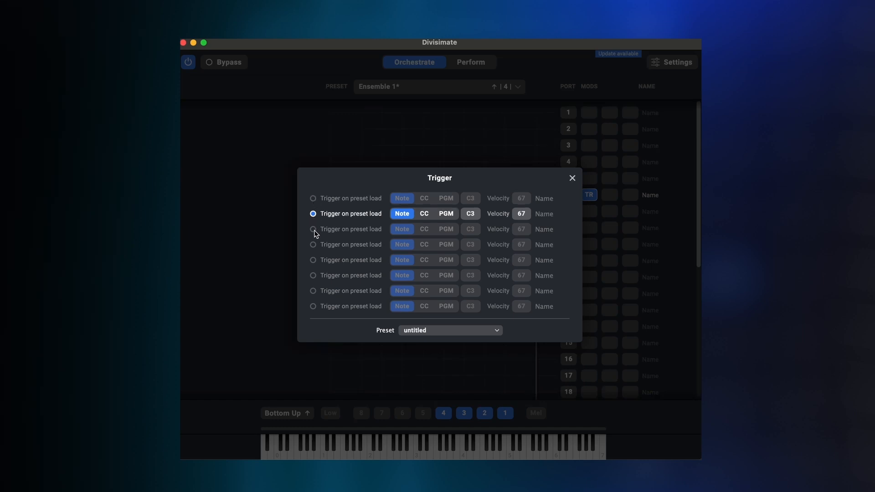
pyautogui.click(315, 230)
pyautogui.click(313, 245)
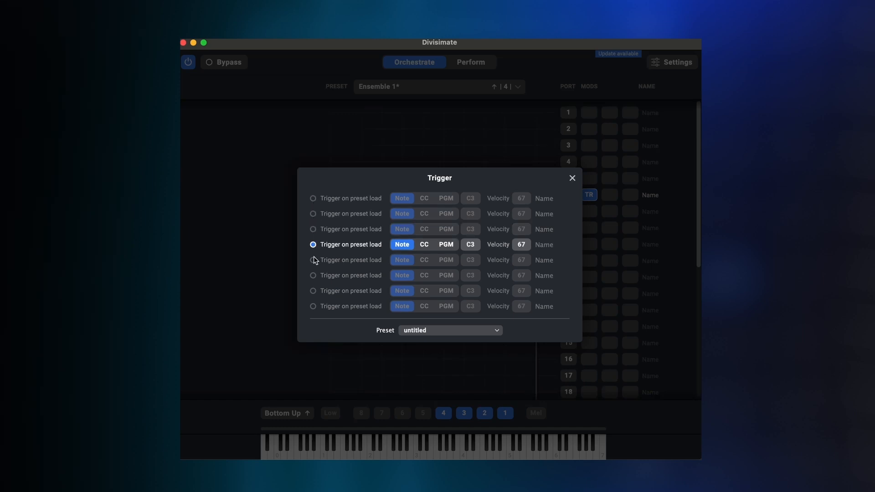
pyautogui.click(314, 260)
pyautogui.click(313, 275)
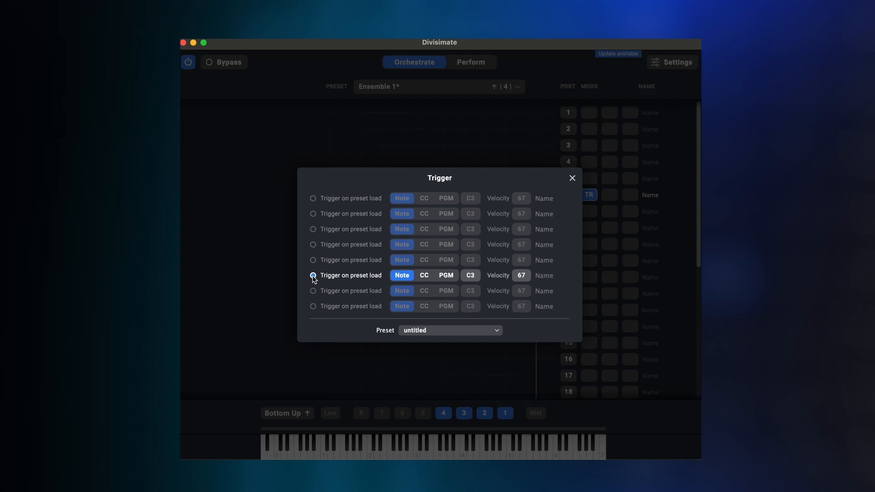
# Activate the first six trigger rows together, and switch the sixth, fifth and fourth rows off again.
pyautogui.click(313, 198)
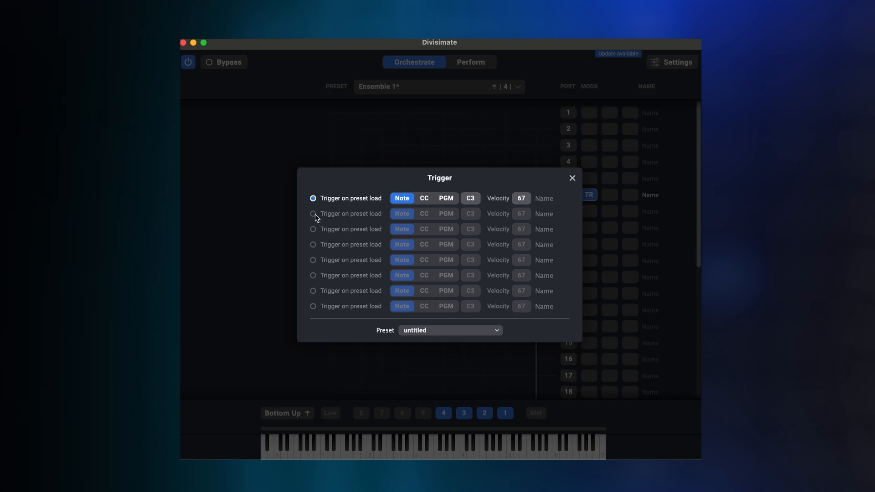
pyautogui.click(313, 214)
pyautogui.click(314, 229)
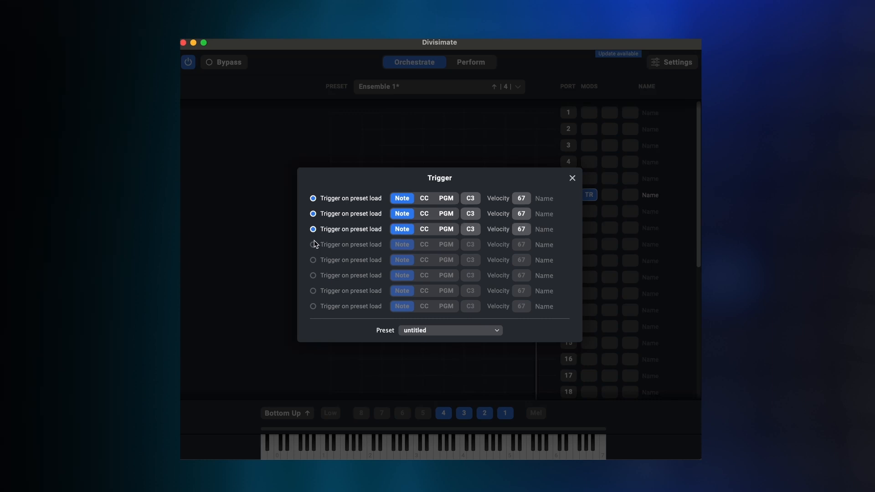
pyautogui.click(313, 243)
pyautogui.click(313, 259)
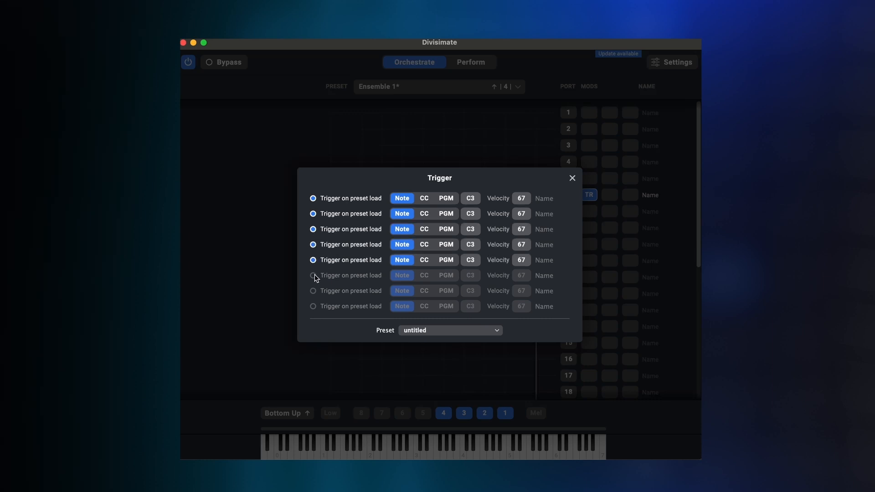
pyautogui.click(313, 275)
pyautogui.click(313, 275)
pyautogui.click(347, 259)
pyautogui.click(348, 244)
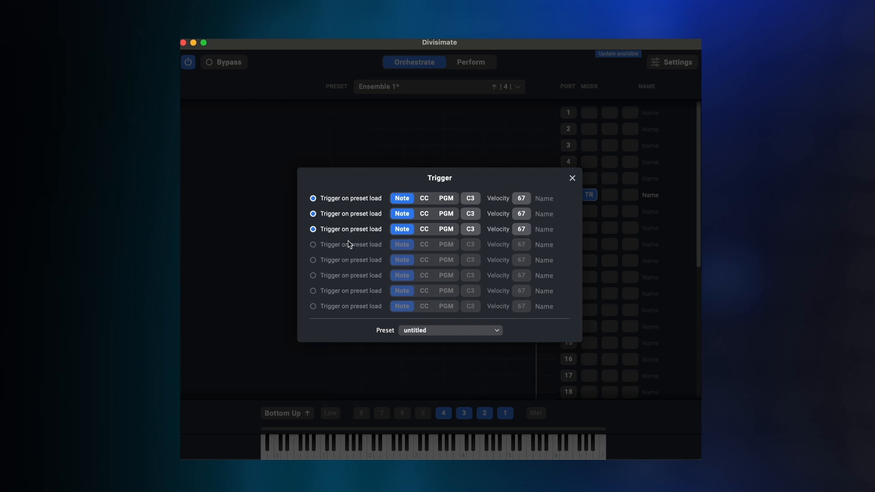
# Activate trigger rows 4, 5, 6, 3 and 2 individually, ending with the first row.
pyautogui.click(347, 246)
pyautogui.click(347, 260)
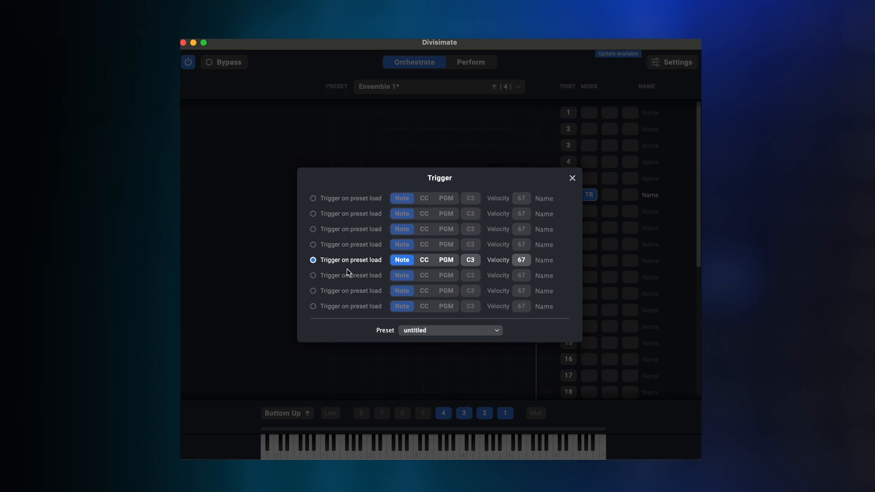
pyautogui.click(348, 275)
pyautogui.click(348, 230)
pyautogui.click(352, 218)
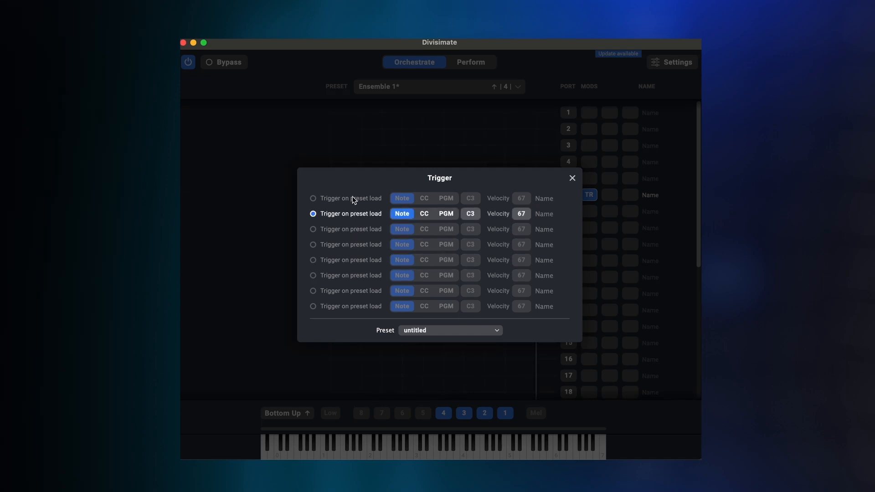
pyautogui.click(354, 200)
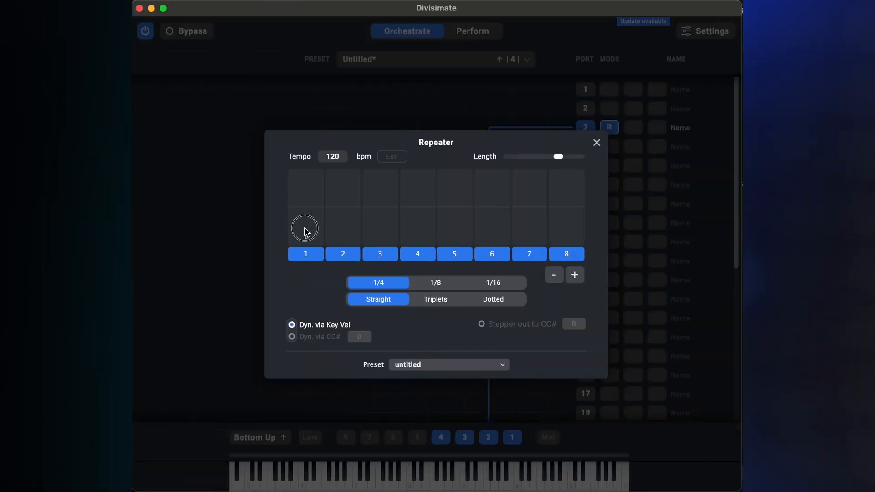
# Raise the Repeater's first step level, and adjust the Stepper out CC number by entering 5, raising it to 40 and lowering it again.
pyautogui.moveTo(304, 231)
pyautogui.mouseDown()
pyautogui.moveTo(428, 229)
pyautogui.moveTo(445, 196)
pyautogui.moveTo(521, 190)
pyautogui.moveTo(556, 205)
pyautogui.moveTo(521, 238)
pyautogui.moveTo(404, 231)
pyautogui.moveTo(297, 176)
pyautogui.mouseUp()
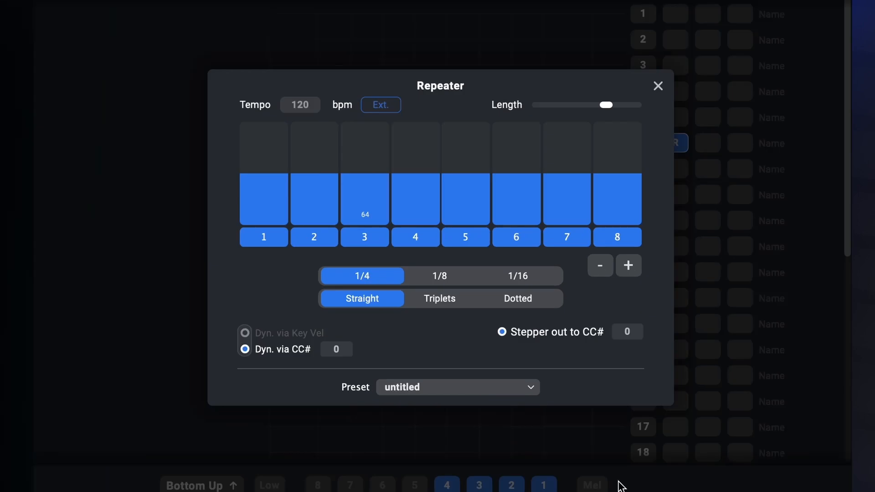
pyautogui.click(629, 331)
pyautogui.write('5')
pyautogui.scroll(20, 638, 337)
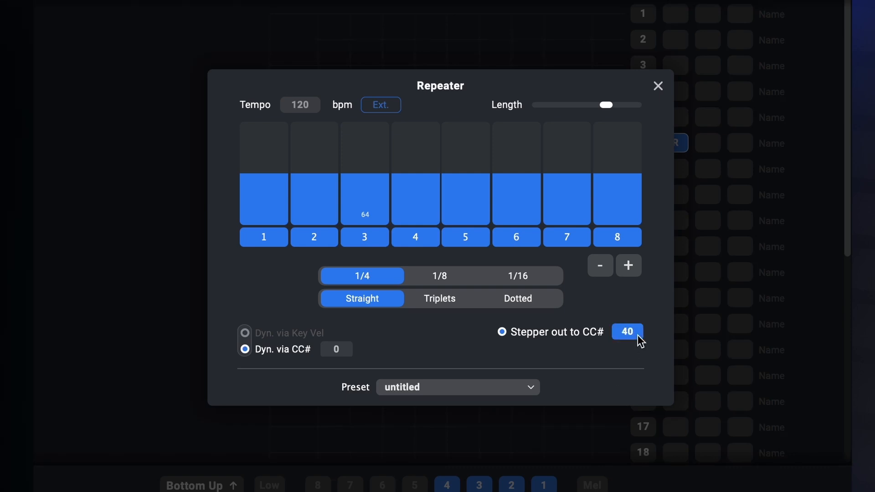
pyautogui.scroll(-20, 640, 340)
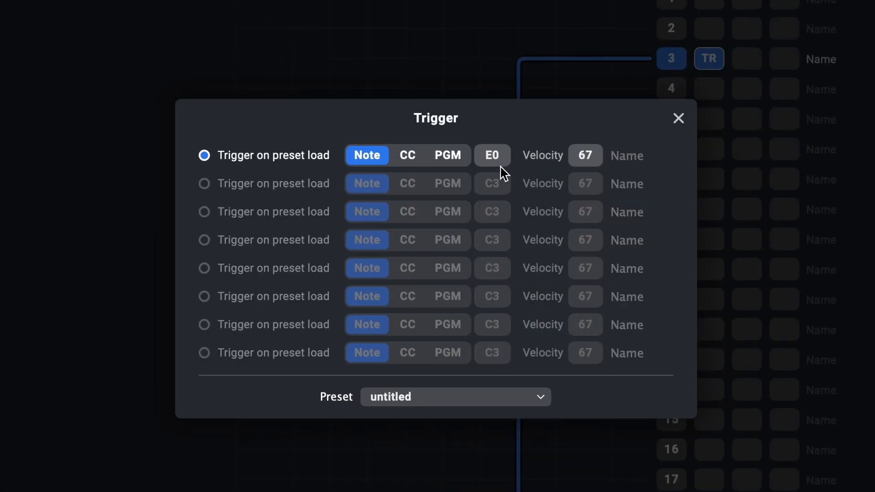
# Raise the note of the first active trigger on port 3.
pyautogui.scroll(16, 502, 169)
pyautogui.scroll(3, 502, 169)
pyautogui.scroll(20, 502, 170)
pyautogui.scroll(20, 502, 169)
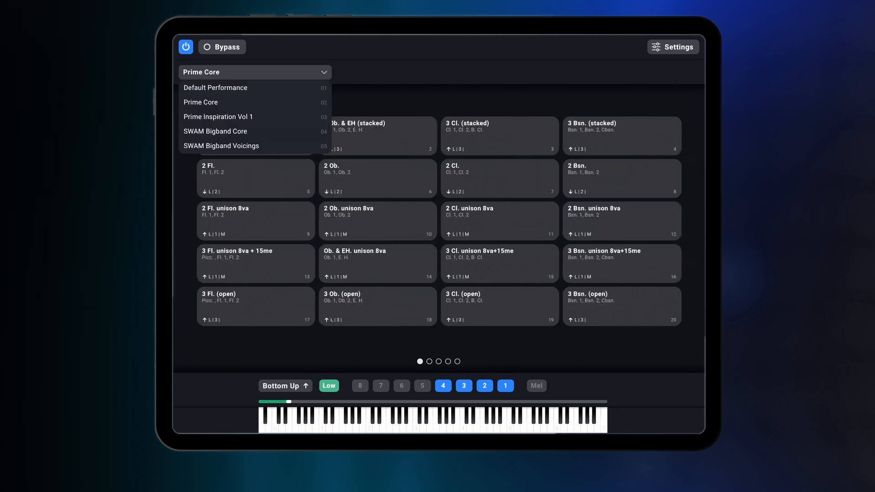
# Load the Prime Inspiration Vol 1 performance, followed by SWAM Bigband Core.
pyautogui.click(218, 117)
pyautogui.click(255, 72)
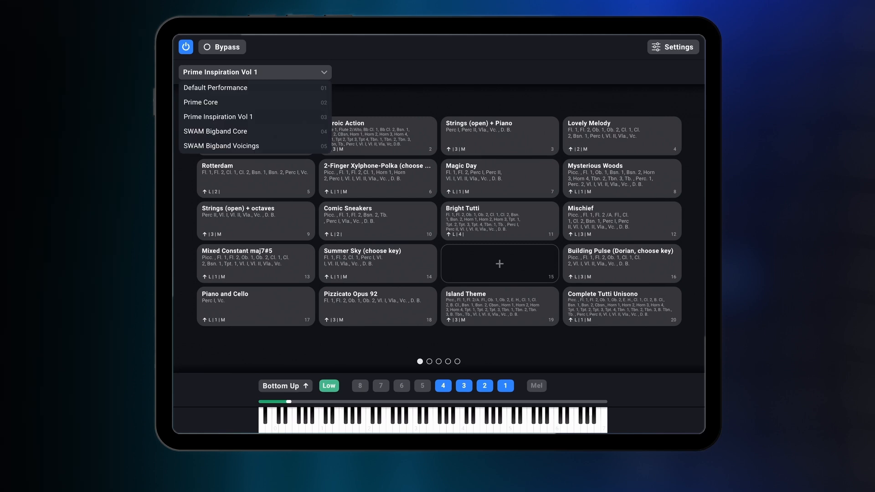
pyautogui.click(215, 131)
pyautogui.click(255, 72)
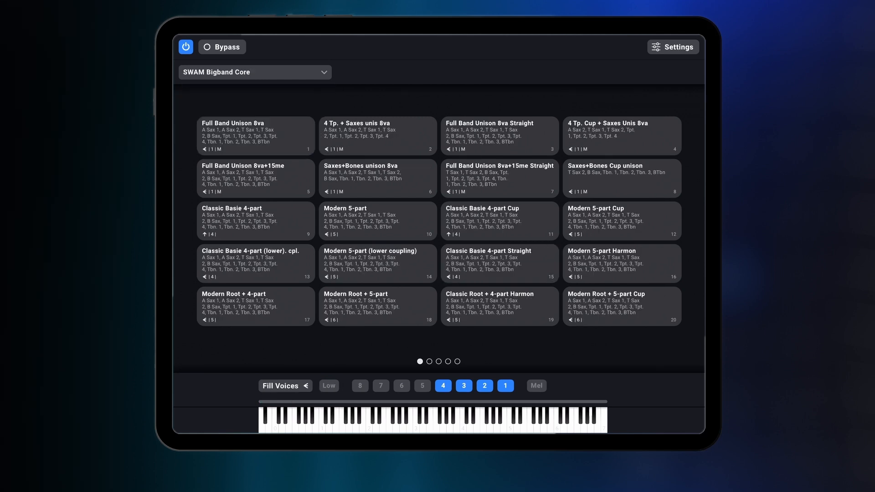